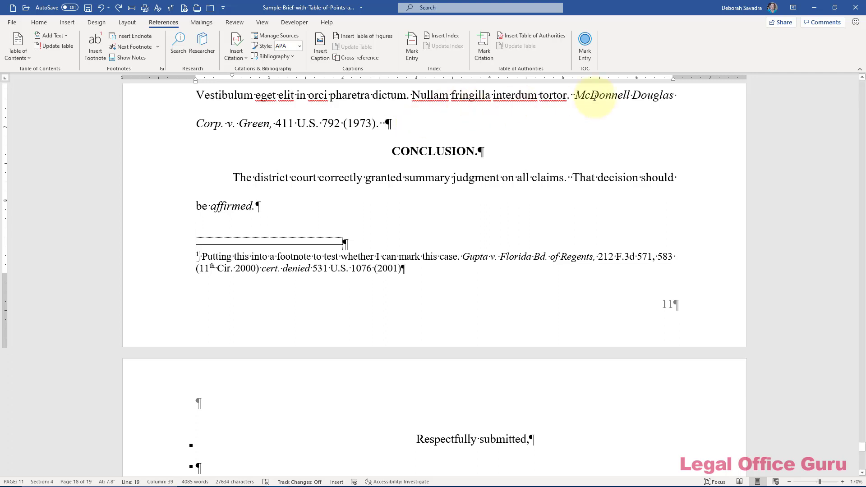
- Select the McDonnell Douglas citation in the body text, ending at (1973)
{"action": "left_click", "coordinate": [576, 97]}
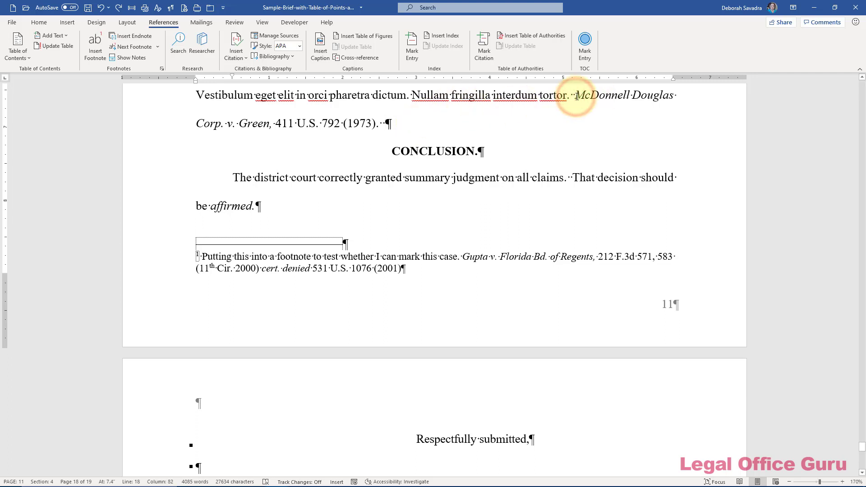
{"action": "key", "text": "ctrl+shift+Right"}
{"action": "key", "text": "ctrl+shift+Right"}
{"action": "key", "text": "ctrl+shift+Right"}
{"action": "key", "text": "ctrl+shift+Right"}
{"action": "key", "text": "shift+Right"}
{"action": "key", "text": "shift+Right"}
{"action": "key", "text": "shift+Right"}
{"action": "key", "text": "shift+Right"}
{"action": "key", "text": "shift+Right"}
{"action": "key", "text": "shift+Right"}
{"action": "key", "text": "shift+Right"}
{"action": "key", "text": "shift+Right"}
{"action": "key", "text": "shift+Right"}
{"action": "key", "text": "shift+Right"}
{"action": "key", "text": "shift+Right"}
{"action": "key", "text": "shift+Right"}
{"action": "key", "text": "shift+Right"}
{"action": "key", "text": "shift+Right"}
{"action": "key", "text": "shift+Right"}
{"action": "key", "text": "shift+Right"}
{"action": "key", "text": "shift+Right"}
{"action": "key", "text": "shift+Right"}
{"action": "key", "text": "shift+Right"}
{"action": "key", "text": "shift+Right"}
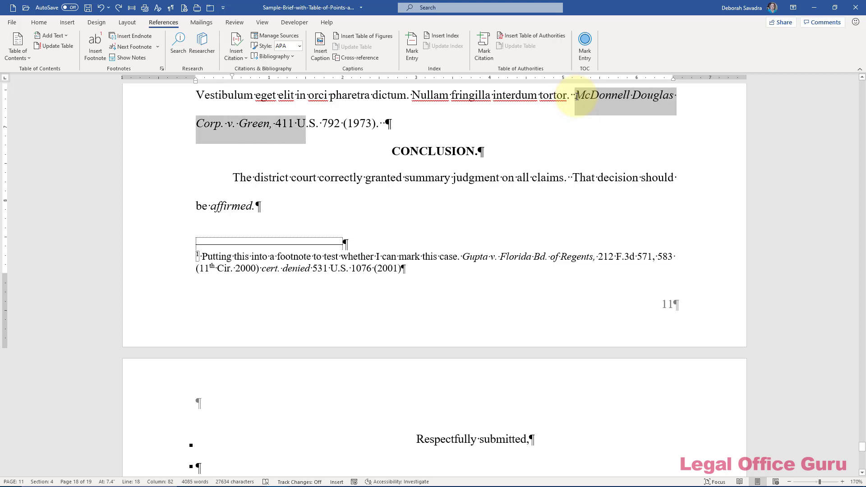
{"action": "key", "text": "shift+Right"}
{"action": "key", "text": "shift+Right"}
{"action": "key", "text": "shift+Right"}
{"action": "key", "text": "shift+Right"}
{"action": "key", "text": "shift+Right"}
{"action": "key", "text": "shift+Right"}
{"action": "key", "text": "shift+Left"}
{"action": "key", "text": "shift+Left"}
{"action": "key", "text": "shift+Left"}
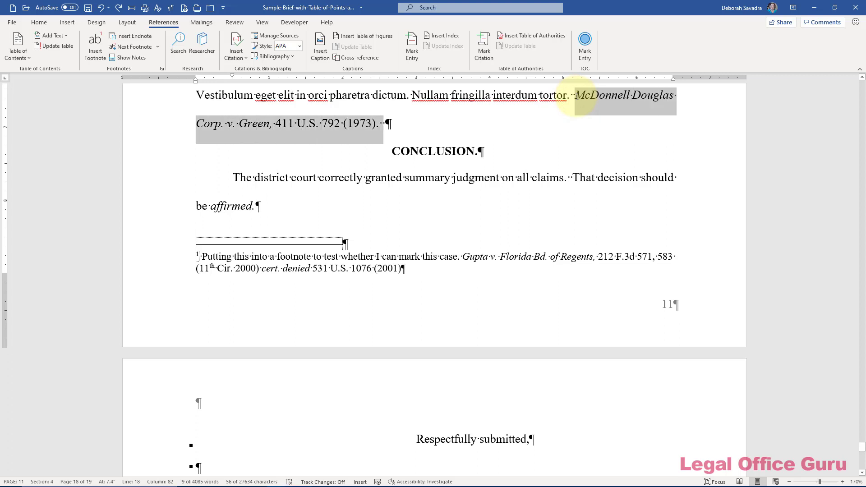
- Start marking the McDonnell Douglas citation as a table entry, then abandon it without marking
{"action": "key", "text": "alt+shift+o"}
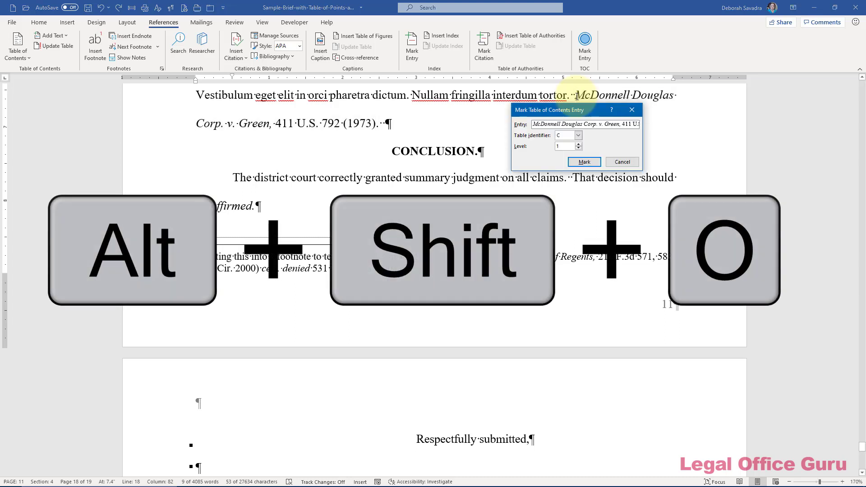
{"action": "left_click", "coordinate": [620, 162]}
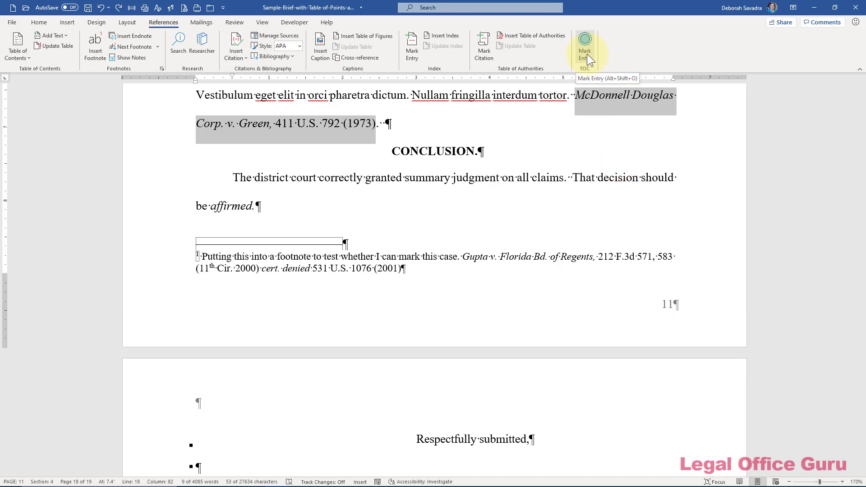
{"action": "left_click", "coordinate": [585, 50]}
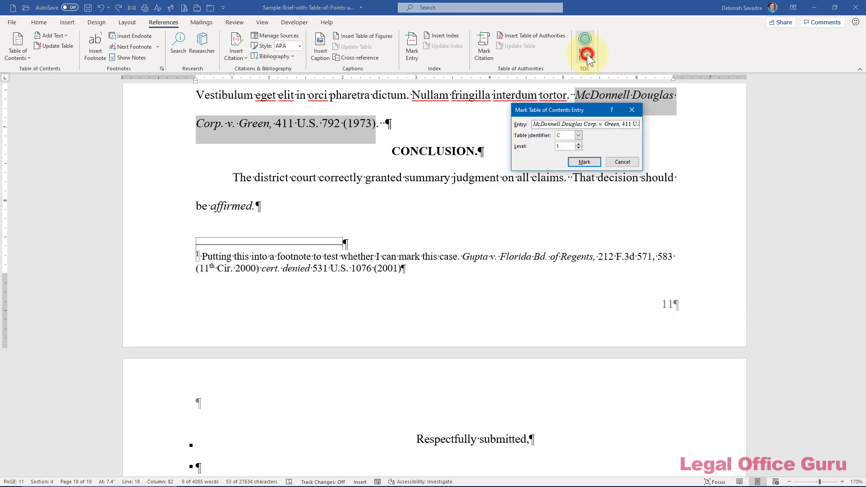
{"action": "left_click", "coordinate": [622, 162]}
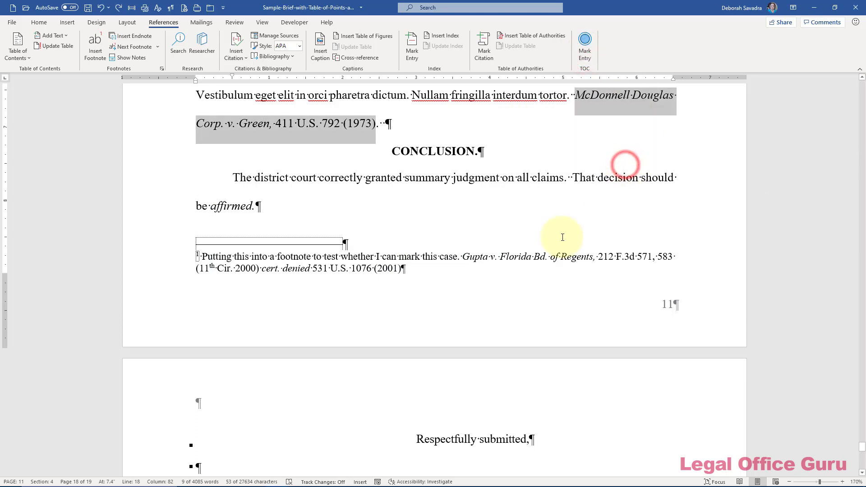
- Select the footnote 1 citation from Gupta onward and try marking it from inside the footnote
{"action": "left_click", "coordinate": [448, 257]}
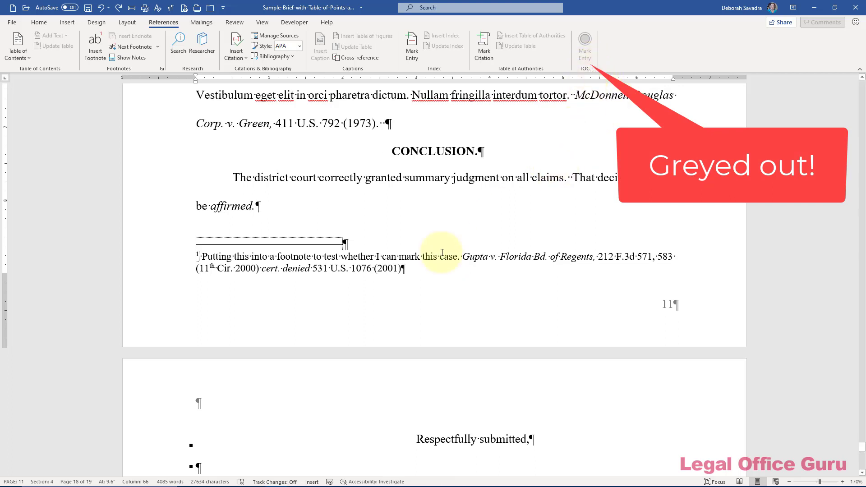
{"action": "left_click", "coordinate": [461, 257]}
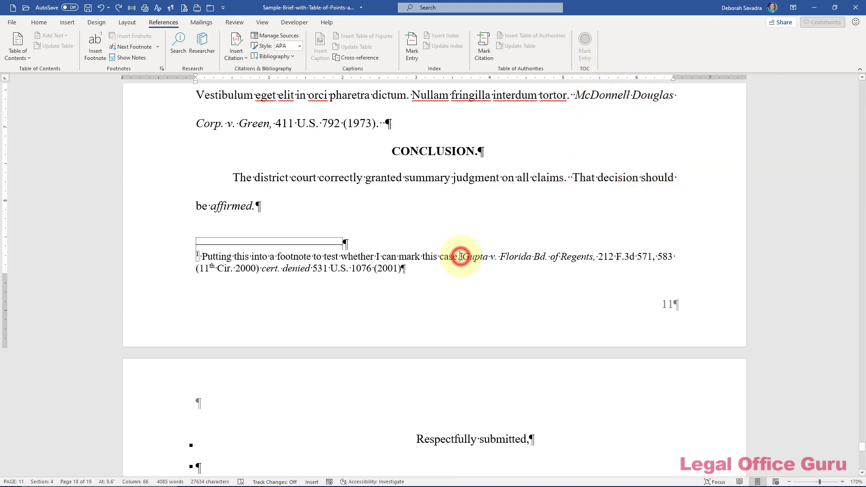
{"action": "key", "text": "ctrl+shift+Down"}
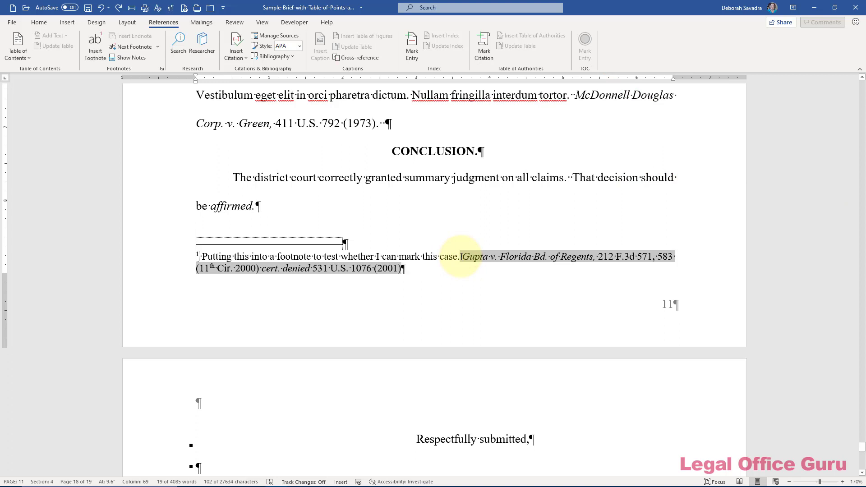
{"action": "key", "text": "alt+shift+o"}
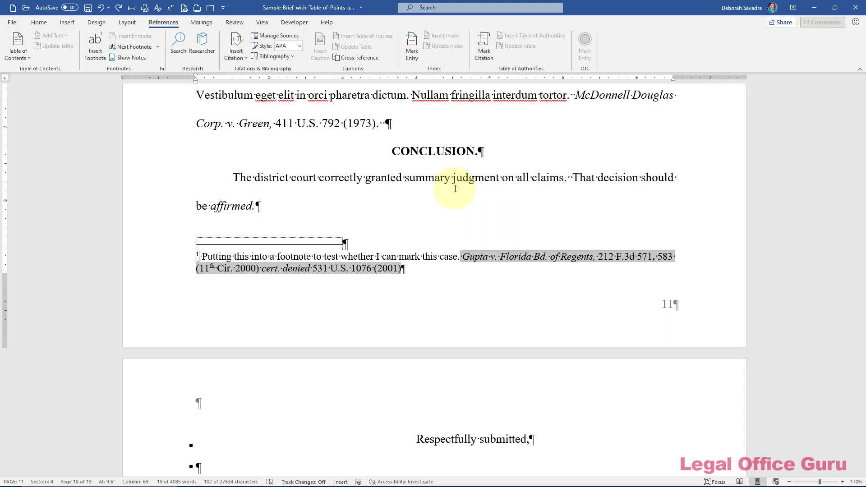
- Copy the Gupta v. Florida Bd. of Regents citation through (2001)
{"action": "left_click", "coordinate": [464, 259]}
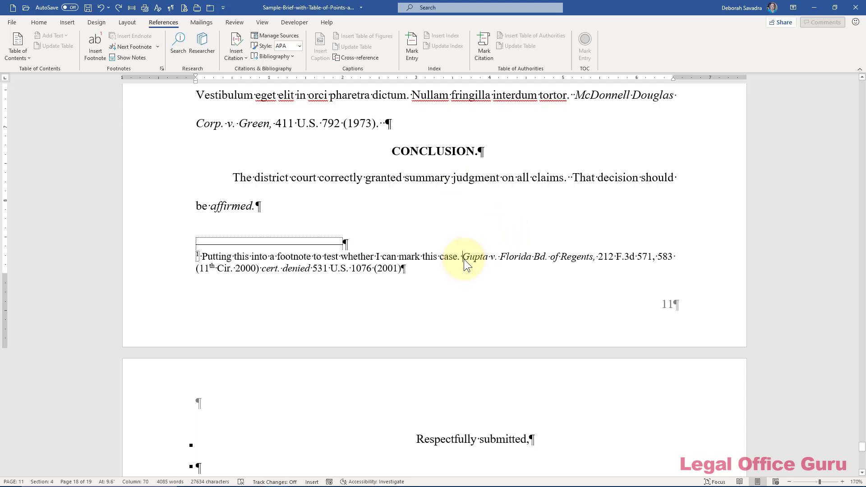
{"action": "key", "text": "ctrl+shift+End"}
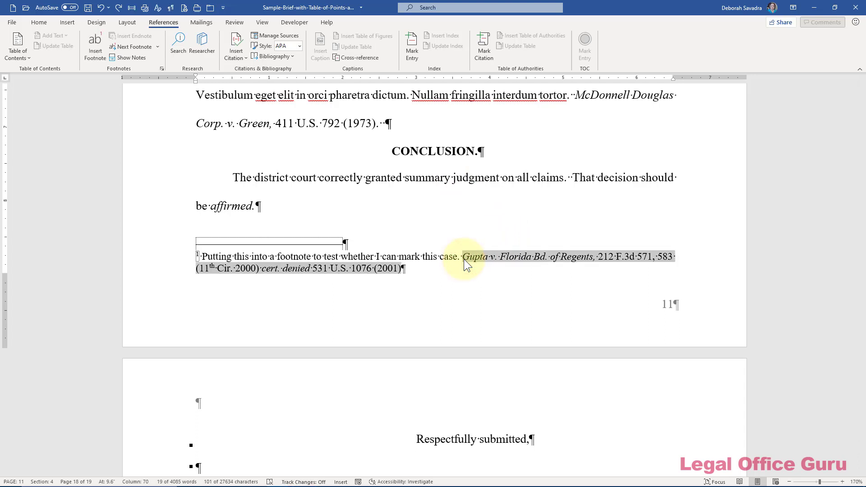
{"action": "key", "text": "ctrl+c"}
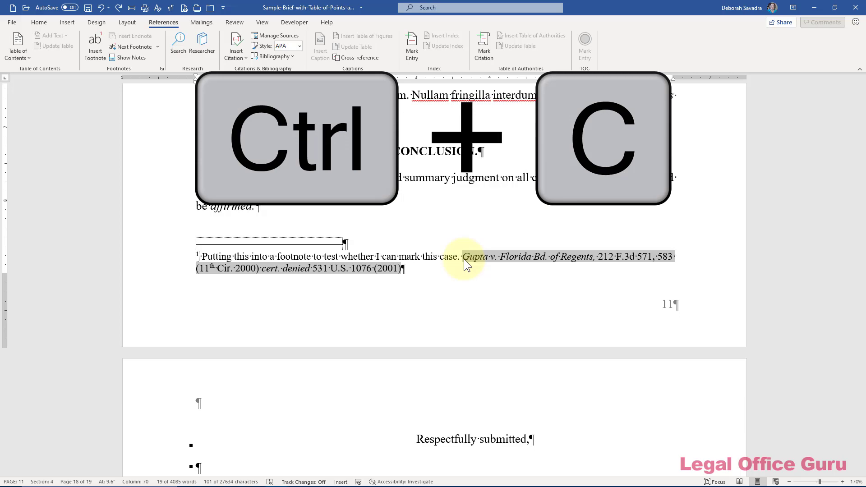
- Scroll up to section III and select the footnote reference mark 1 after "elit."
{"action": "scroll", "coordinate": [496, 249], "scroll_direction": "up", "scroll_amount": 3}
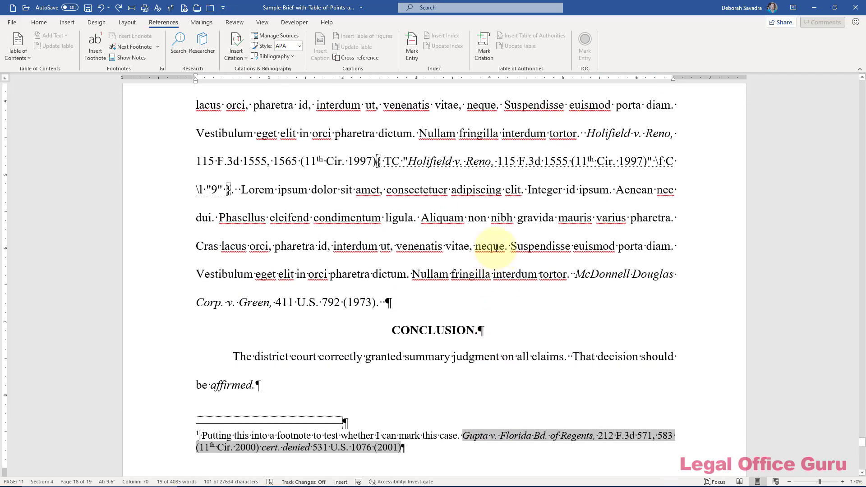
{"action": "scroll", "coordinate": [496, 248], "scroll_direction": "up", "scroll_amount": 6}
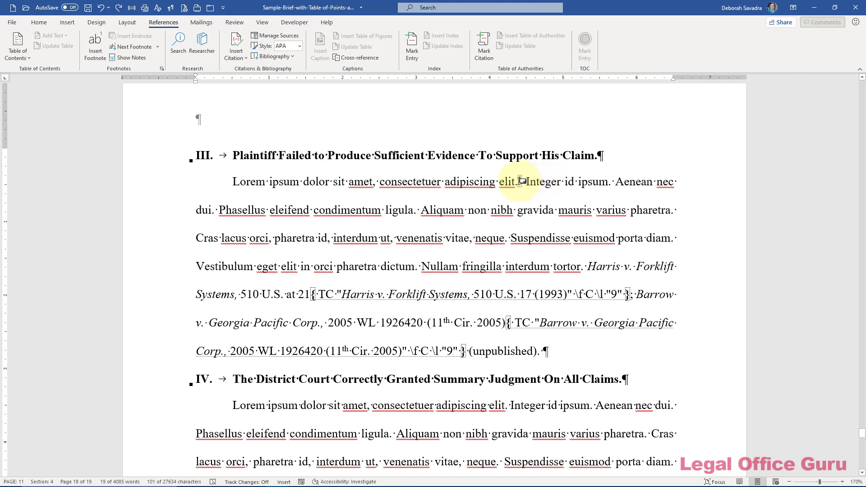
{"action": "mouse_move", "coordinate": [522, 181]}
{"action": "left_click_drag", "start_coordinate": [518, 181], "coordinate": [523, 181]}
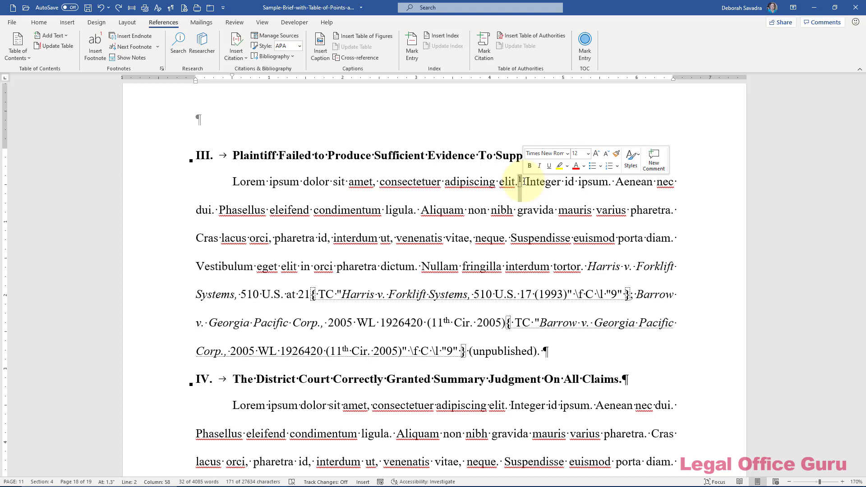
- Mark a TC entry at footnote mark 1 reading 'Gupta v. Florida Bd. of Regents, 212 F.3d 571', without ', 583'
{"action": "key", "text": "alt+shift+o"}
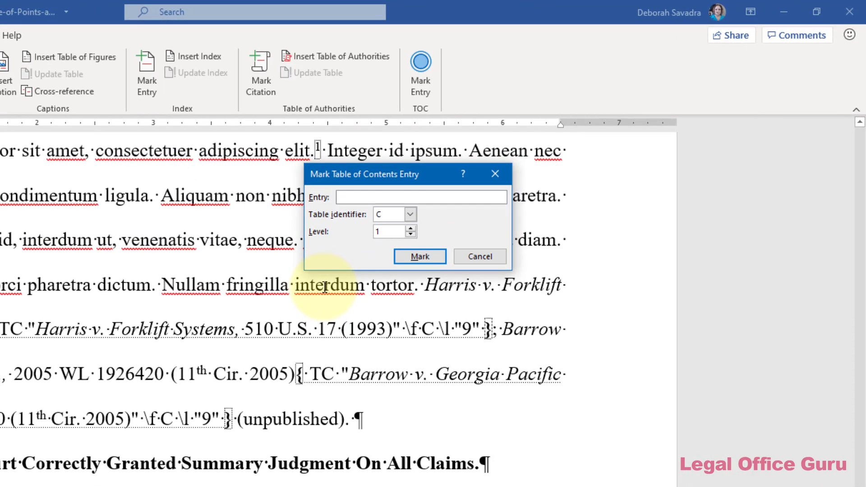
{"action": "key", "text": "ctrl+v"}
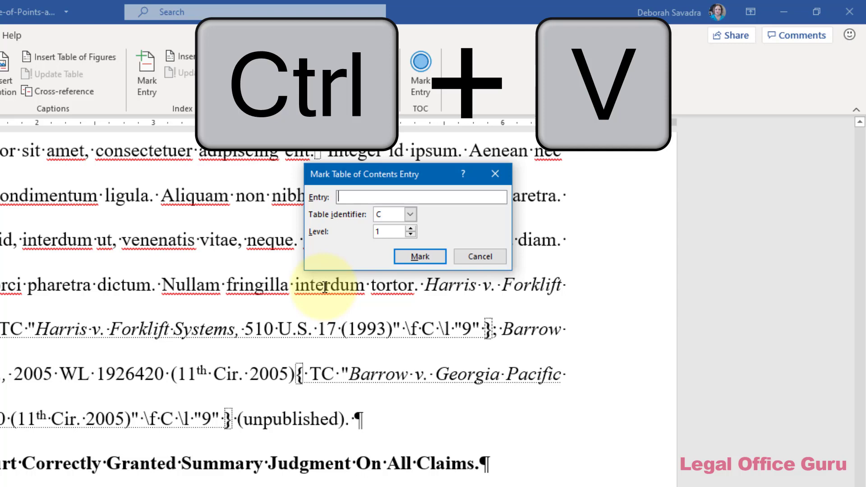
{"action": "key", "text": "ctrl+v"}
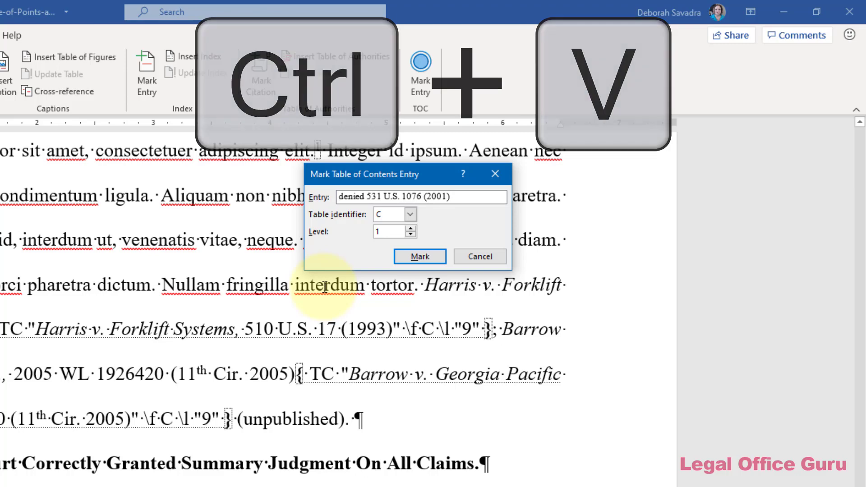
{"action": "key", "text": "Home"}
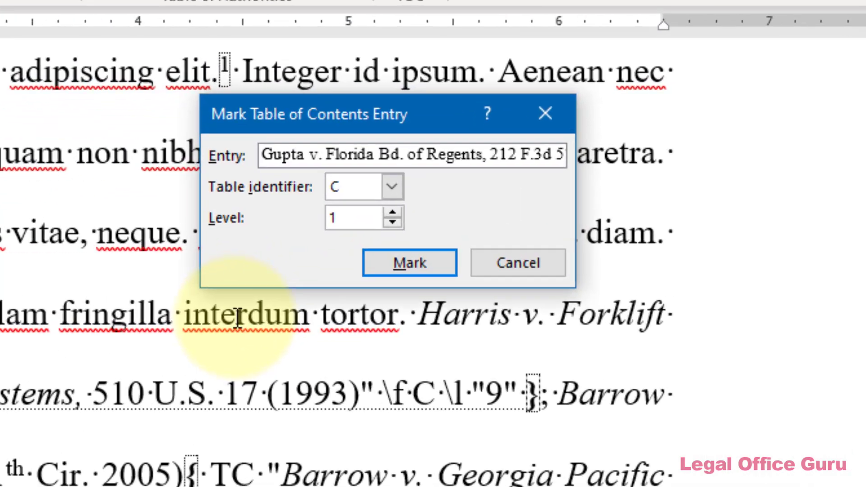
{"action": "key", "text": "Right"}
{"action": "key", "text": "Right"}
{"action": "key", "text": "Right"}
{"action": "key", "text": "Right"}
{"action": "key", "text": "Right"}
{"action": "key", "text": "Right"}
{"action": "key", "text": "Right"}
{"action": "key", "text": "Right"}
{"action": "key", "text": "Right"}
{"action": "key", "text": "Right"}
{"action": "key", "text": "Right"}
{"action": "key", "text": "Right"}
{"action": "key", "text": "Right"}
{"action": "key", "text": "Right"}
{"action": "key", "text": "Right"}
{"action": "key", "text": "Right"}
{"action": "key", "text": "Right"}
{"action": "key", "text": "Right"}
{"action": "key", "text": "Right"}
{"action": "key", "text": "Right"}
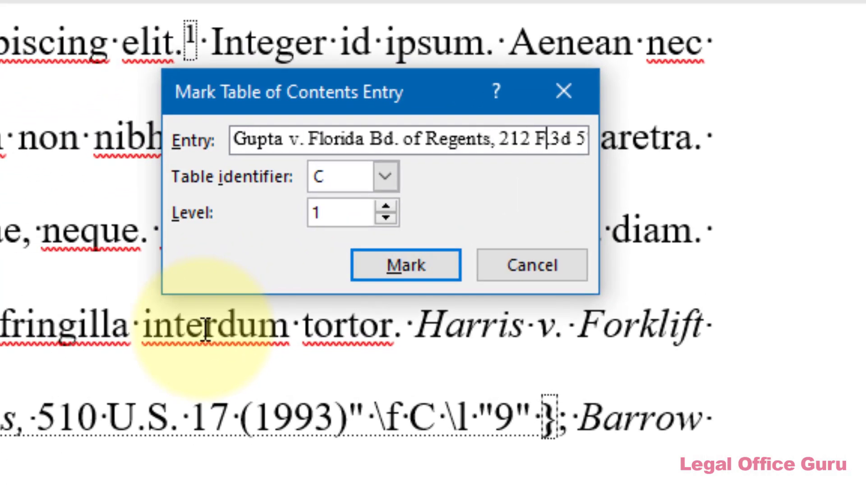
{"action": "key", "text": "Right"}
{"action": "key", "text": "Right"}
{"action": "key", "text": "Right"}
{"action": "key", "text": "Right"}
{"action": "key", "text": "Right"}
{"action": "key", "text": "Right"}
{"action": "key", "text": "Right"}
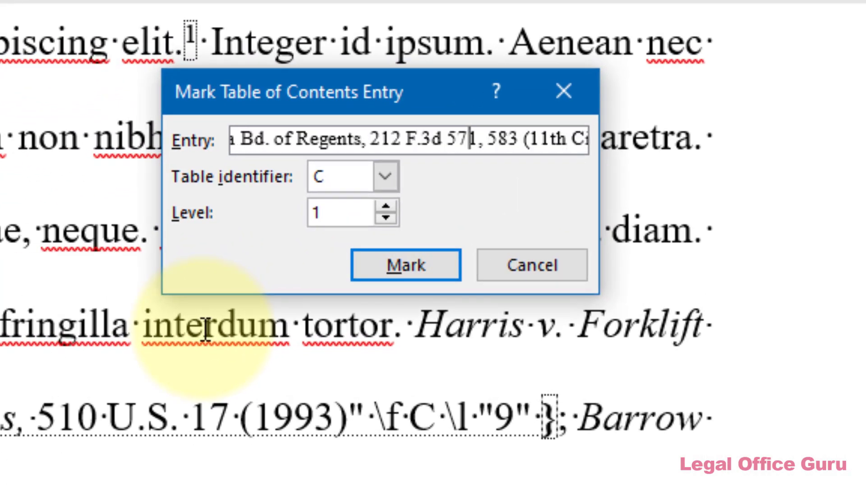
{"action": "key", "text": "Delete"}
{"action": "key", "text": "Delete"}
{"action": "key", "text": "Delete"}
{"action": "key", "text": "Delete"}
{"action": "key", "text": "Delete"}
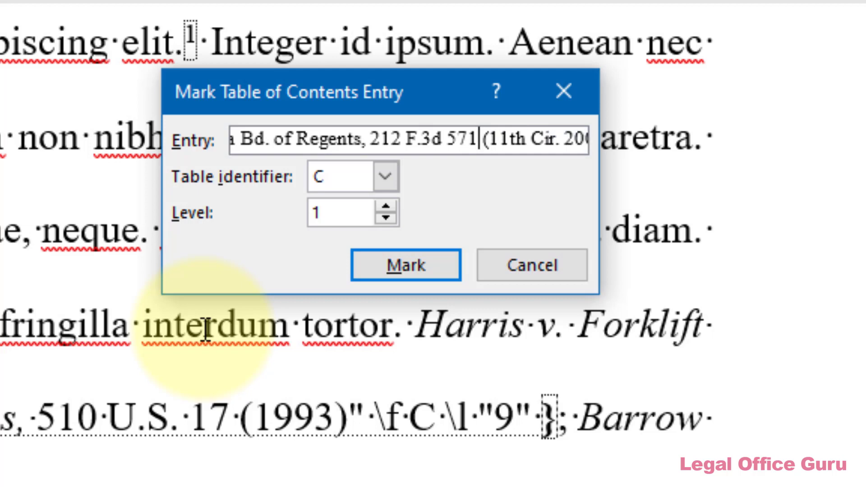
{"action": "left_click", "coordinate": [407, 267]}
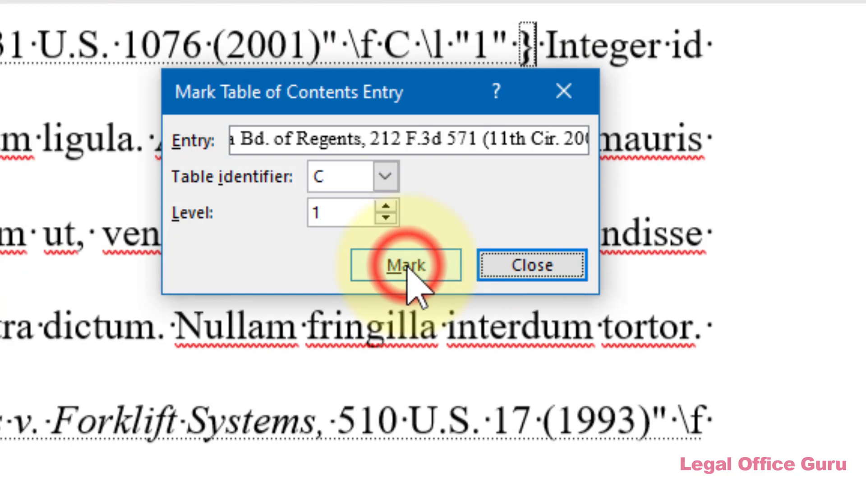
{"action": "left_click", "coordinate": [552, 269]}
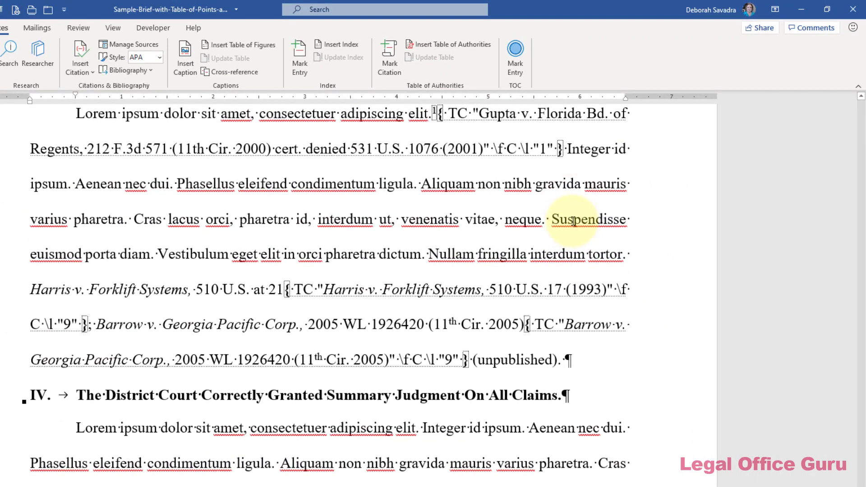
{"action": "scroll", "coordinate": [573, 226], "scroll_direction": "up", "scroll_amount": 1}
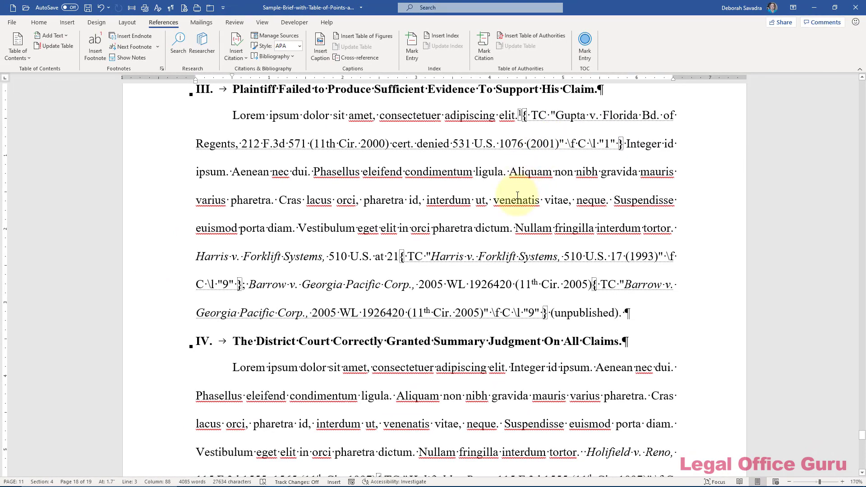
- Scroll down to review the Gupta footnote on page 11, then bring up Go To with Ctrl+G
{"action": "scroll", "coordinate": [523, 227], "scroll_direction": "down", "scroll_amount": 5}
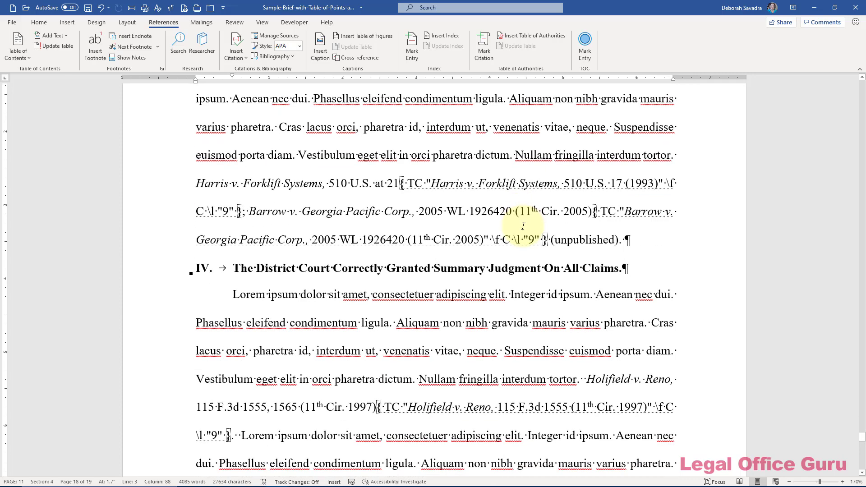
{"action": "scroll", "coordinate": [523, 227], "scroll_direction": "down", "scroll_amount": 3}
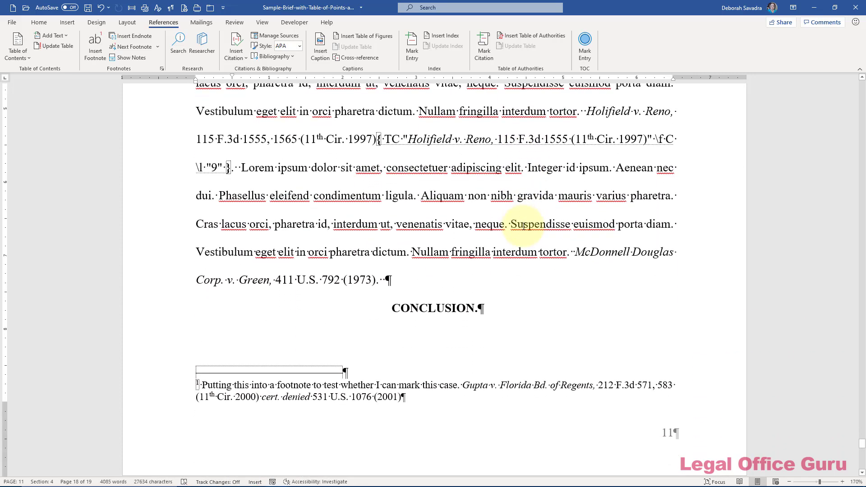
{"action": "key", "text": "ctrl+g"}
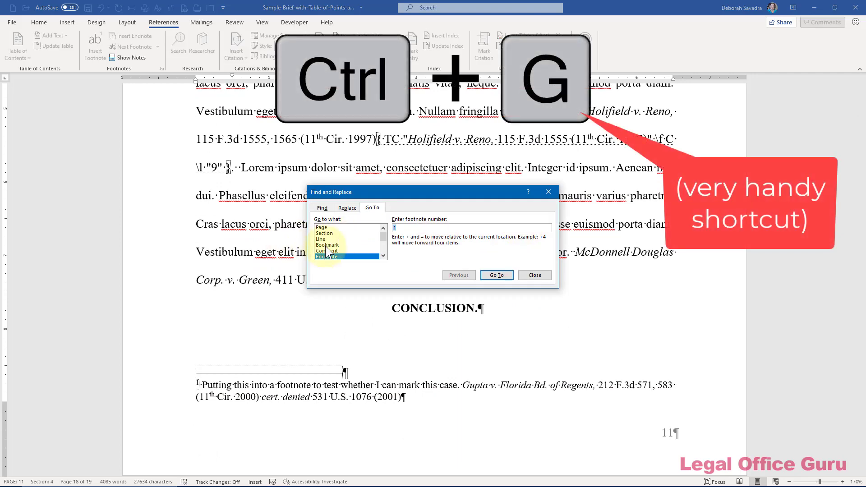
- Go to the TOC bookmark at the POINTS & AUTHORITIES heading and scroll to the table
{"action": "left_click", "coordinate": [326, 247]}
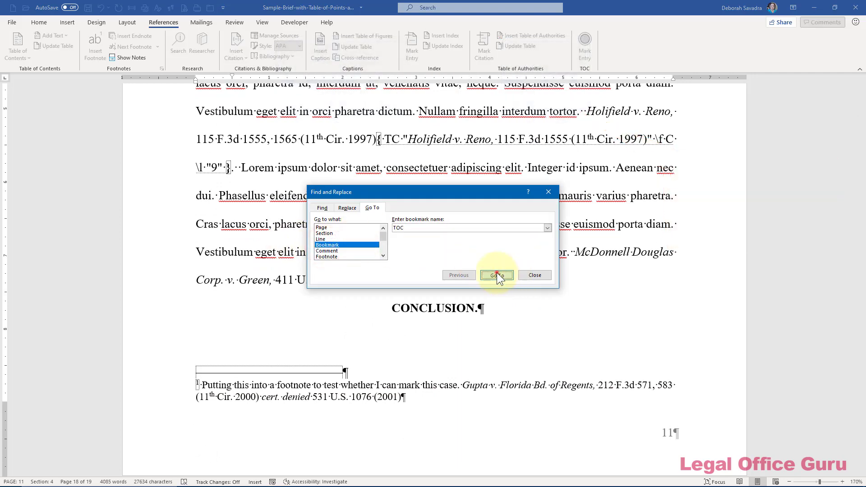
{"action": "left_click", "coordinate": [497, 276]}
{"action": "left_click", "coordinate": [526, 277]}
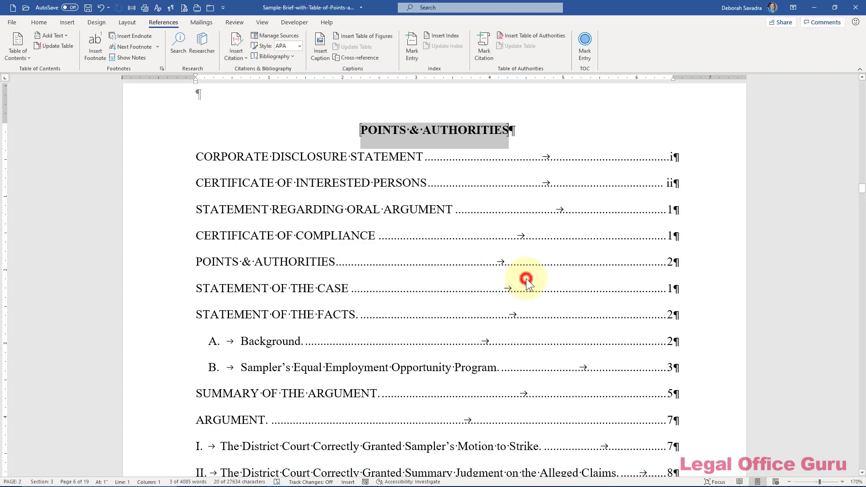
{"action": "scroll", "coordinate": [523, 280], "scroll_direction": "down", "scroll_amount": 5}
{"action": "scroll", "coordinate": [517, 292], "scroll_direction": "down", "scroll_amount": 2}
- Update the authorities table field and check the new Gupta entry under section III, page 10
{"action": "left_click", "coordinate": [485, 306]}
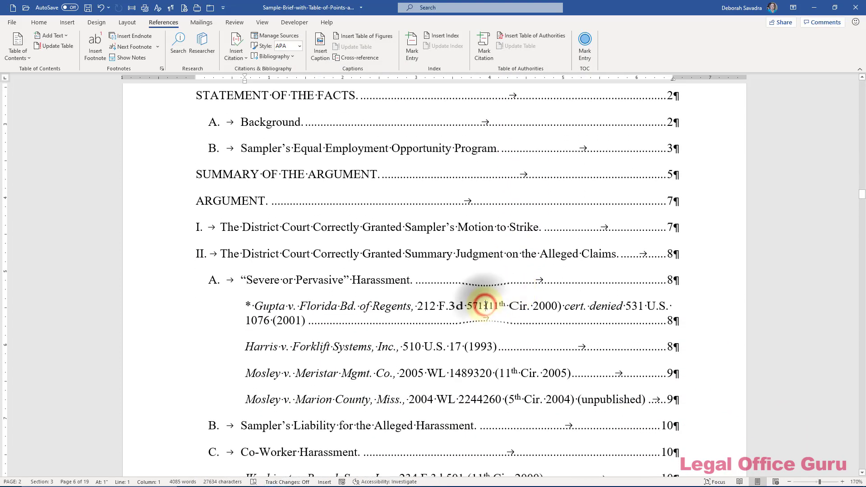
{"action": "right_click", "coordinate": [485, 306]}
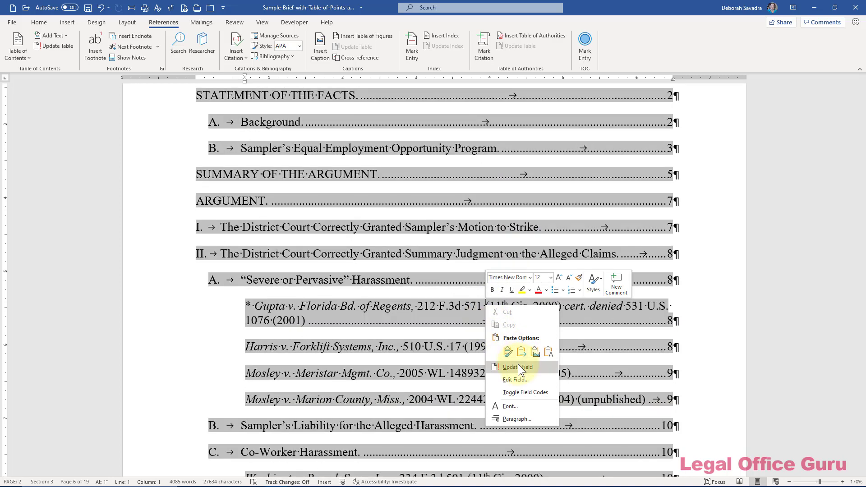
{"action": "left_click", "coordinate": [518, 364]}
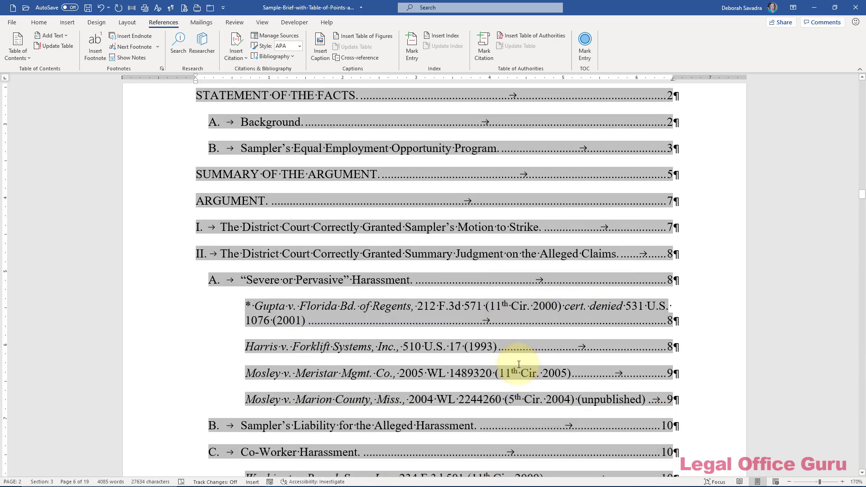
{"action": "scroll", "coordinate": [517, 351], "scroll_direction": "down", "scroll_amount": 5}
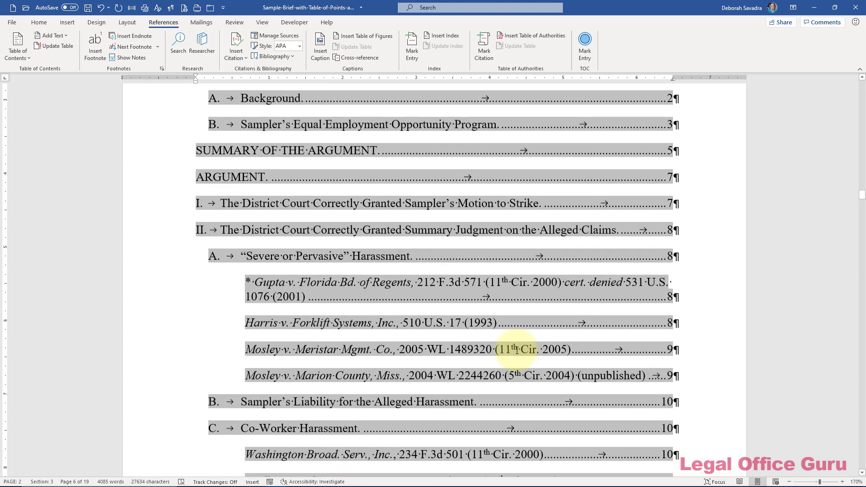
{"action": "scroll", "coordinate": [516, 351], "scroll_direction": "down", "scroll_amount": 9}
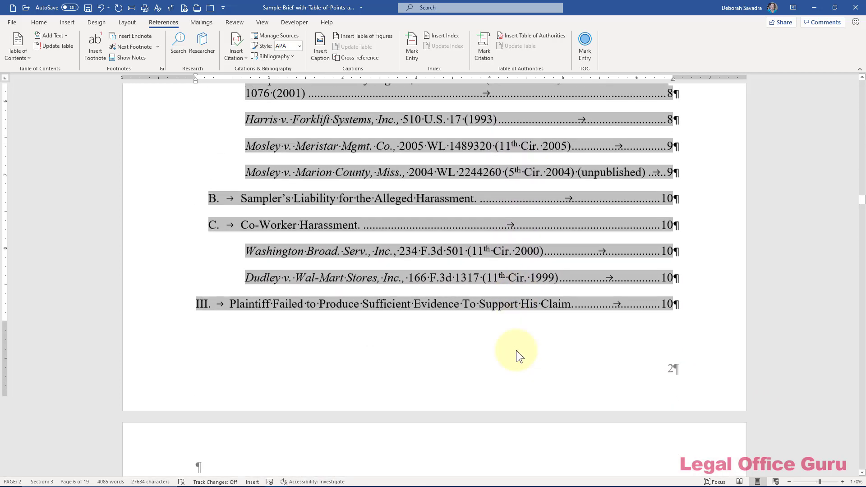
{"action": "left_click", "coordinate": [511, 348]}
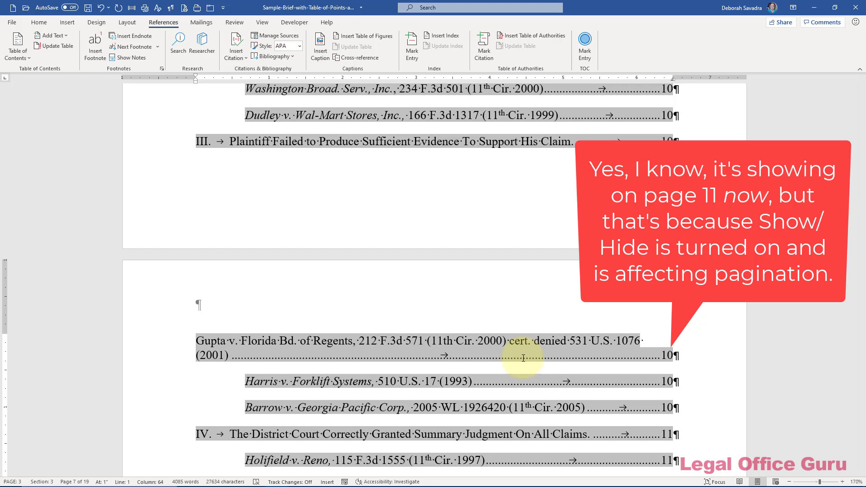
- Go to page 11 of the brief
{"action": "key", "text": "ctrl+g"}
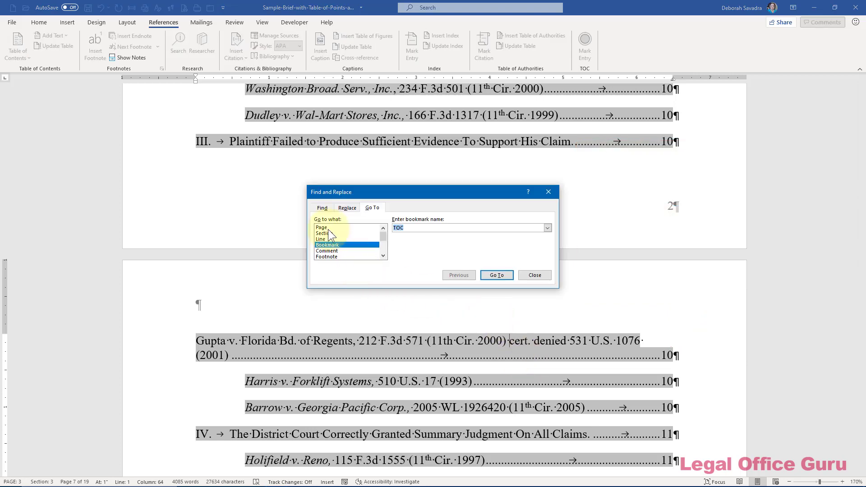
{"action": "left_click", "coordinate": [328, 228]}
{"action": "left_click", "coordinate": [400, 228]}
{"action": "type", "text": "11"}
{"action": "left_click", "coordinate": [484, 276]}
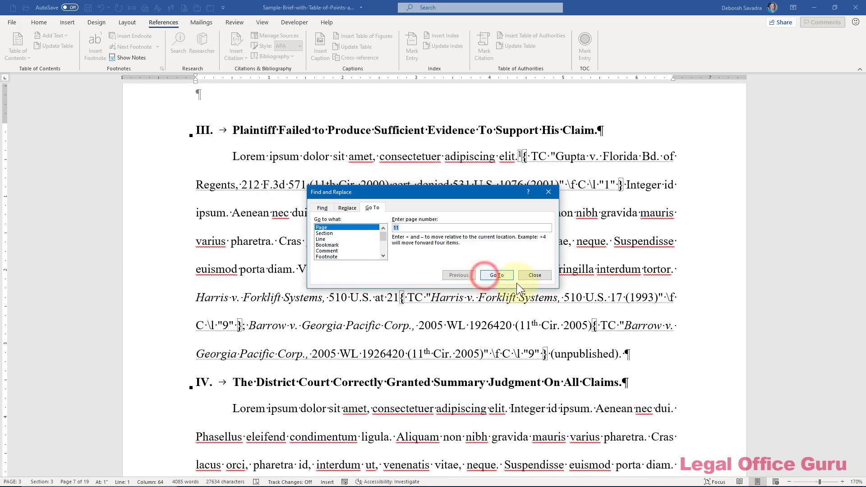
{"action": "left_click", "coordinate": [530, 276]}
- Italicize 'Gupta v. Florida Bd. of Regents' inside the TC field code
{"action": "left_click", "coordinate": [556, 157]}
{"action": "key", "text": "ctrl+shift+Right"}
{"action": "key", "text": "ctrl+shift+Right"}
{"action": "key", "text": "ctrl+shift+Right"}
{"action": "key", "text": "ctrl+shift+Right"}
{"action": "key", "text": "ctrl+shift+Right"}
{"action": "key", "text": "ctrl+shift+Right"}
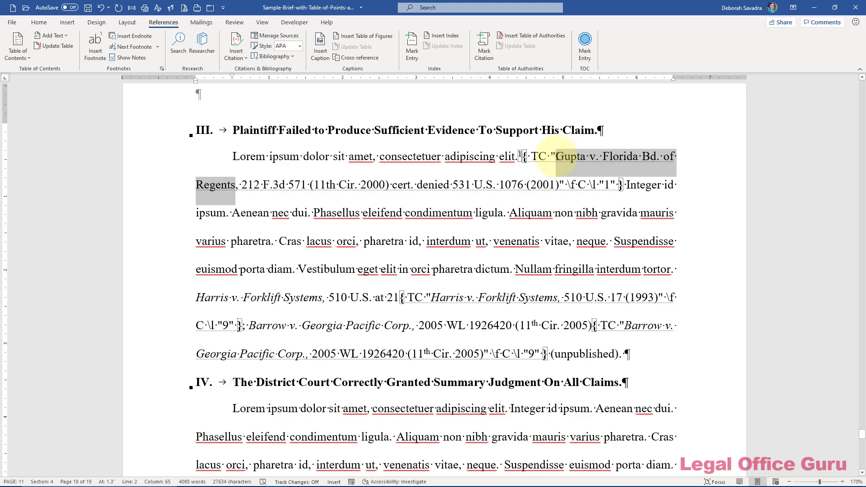
{"action": "key", "text": "ctrl+i"}
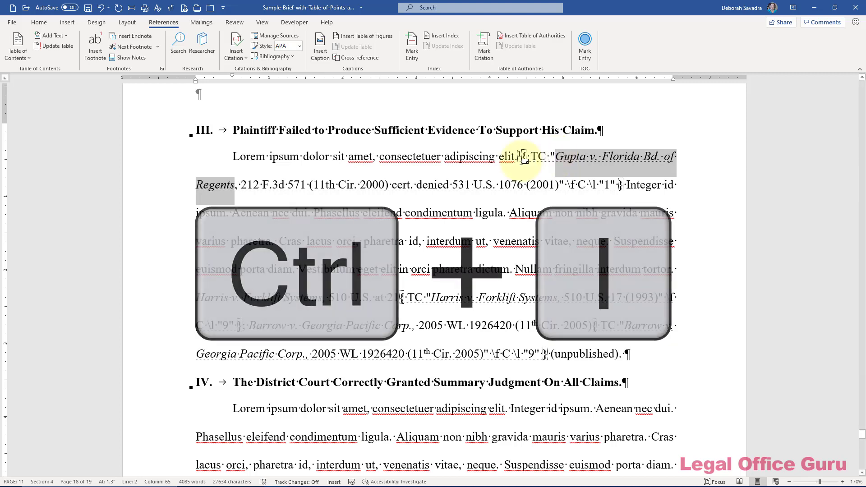
{"action": "right_click", "coordinate": [504, 163]}
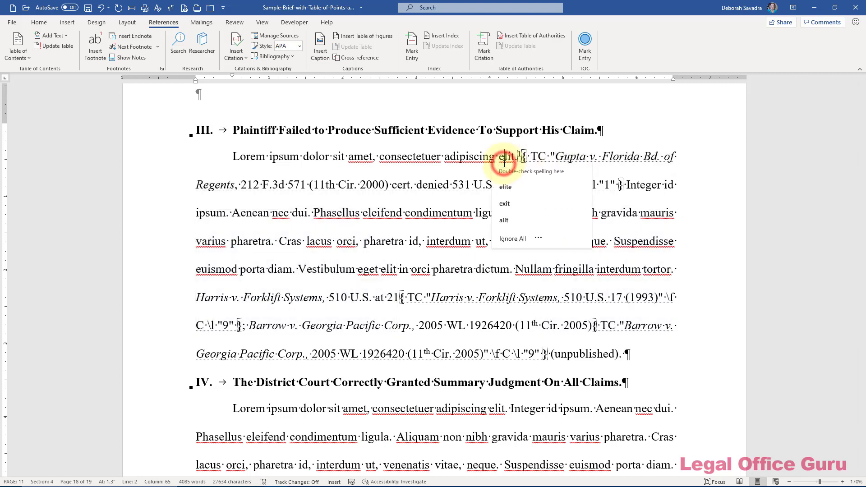
{"action": "key", "text": "ctrl+g"}
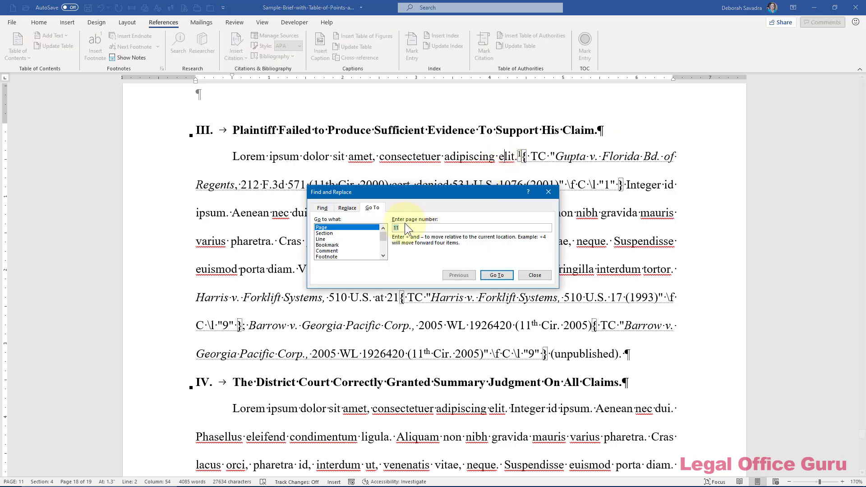
- Go to the TOC bookmark and scroll down to the Points & Authorities table
{"action": "left_click", "coordinate": [328, 244]}
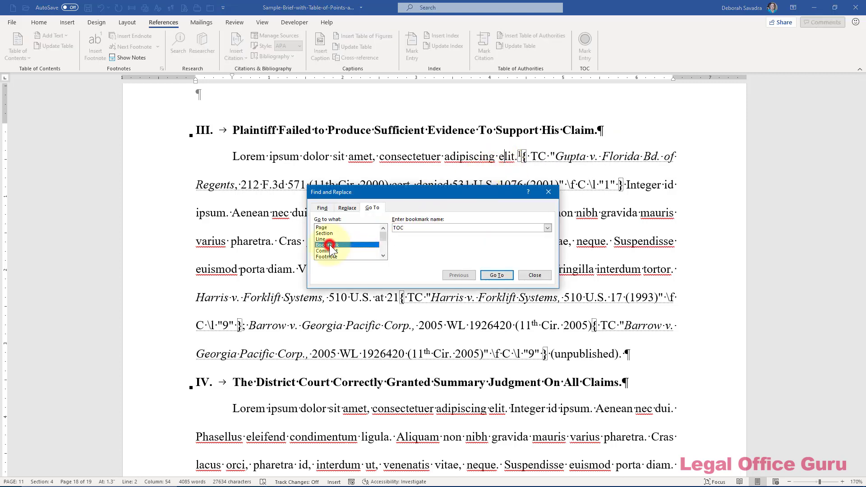
{"action": "left_click", "coordinate": [490, 274]}
{"action": "left_click", "coordinate": [533, 275]}
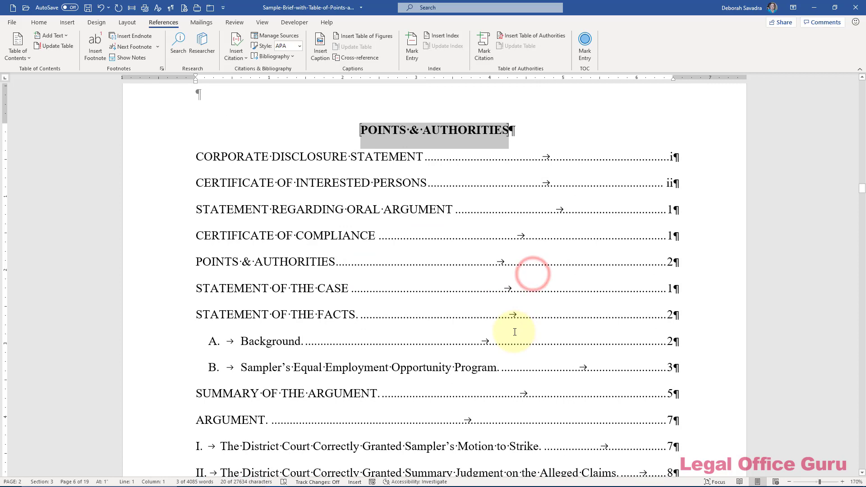
{"action": "scroll", "coordinate": [515, 329], "scroll_direction": "down", "scroll_amount": 5}
{"action": "scroll", "coordinate": [514, 332], "scroll_direction": "down", "scroll_amount": 6}
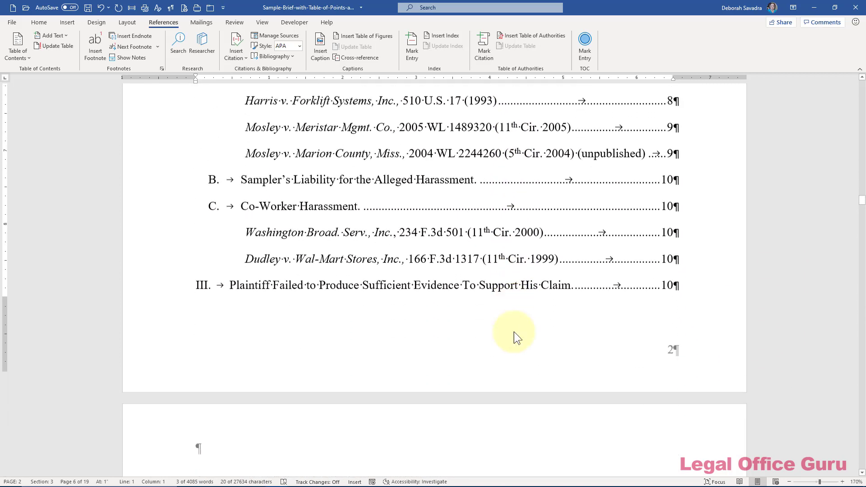
- Update the entire Points & Authorities table so the Gupta entry shows in italics
{"action": "right_click", "coordinate": [505, 340]}
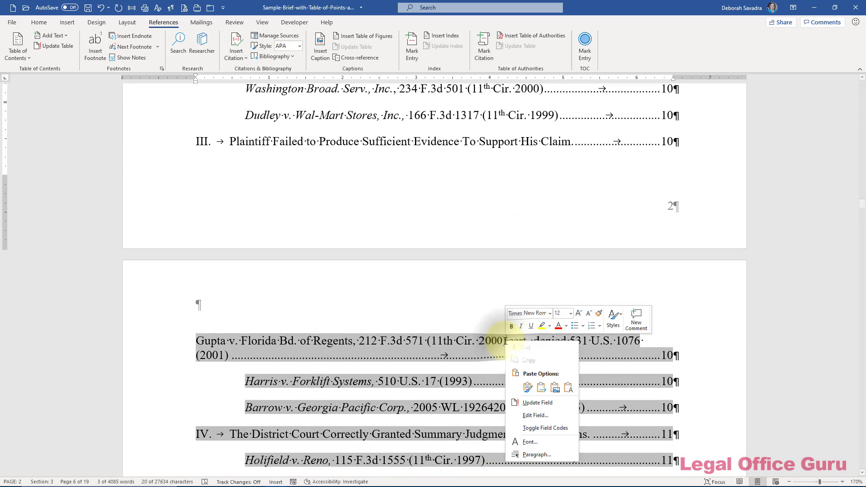
{"action": "left_click", "coordinate": [531, 402]}
{"action": "left_click", "coordinate": [422, 247]}
{"action": "left_click", "coordinate": [428, 259]}
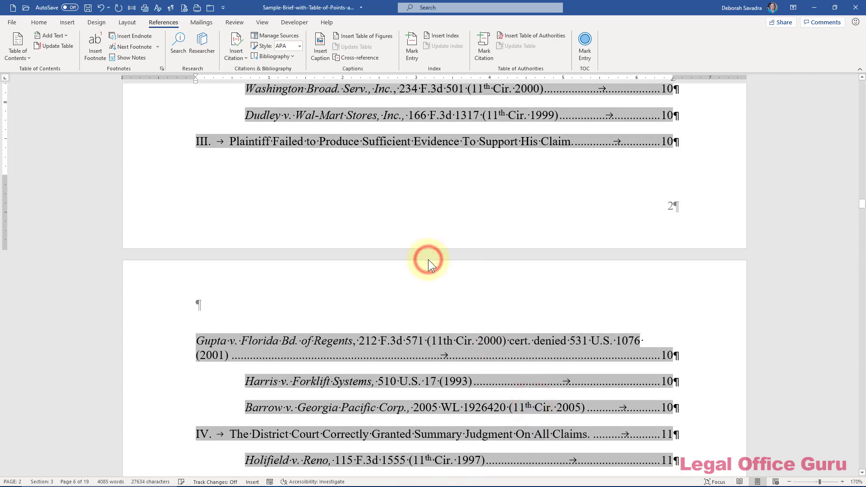
{"action": "left_click", "coordinate": [413, 337]}
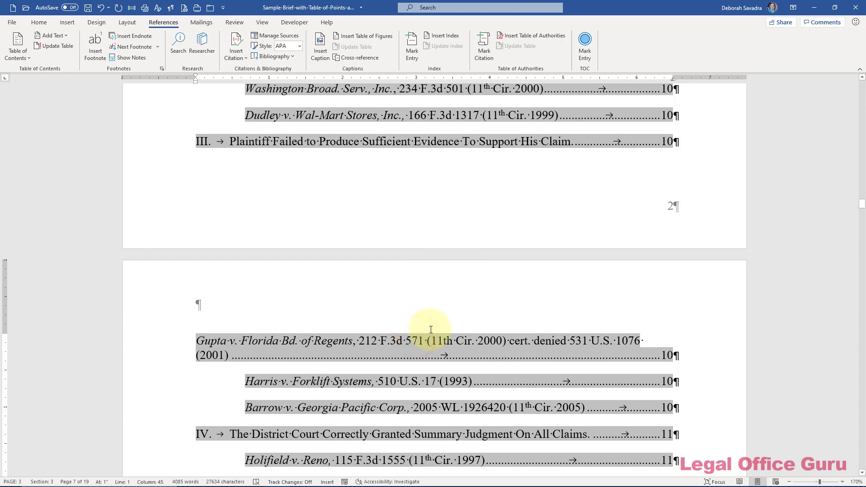